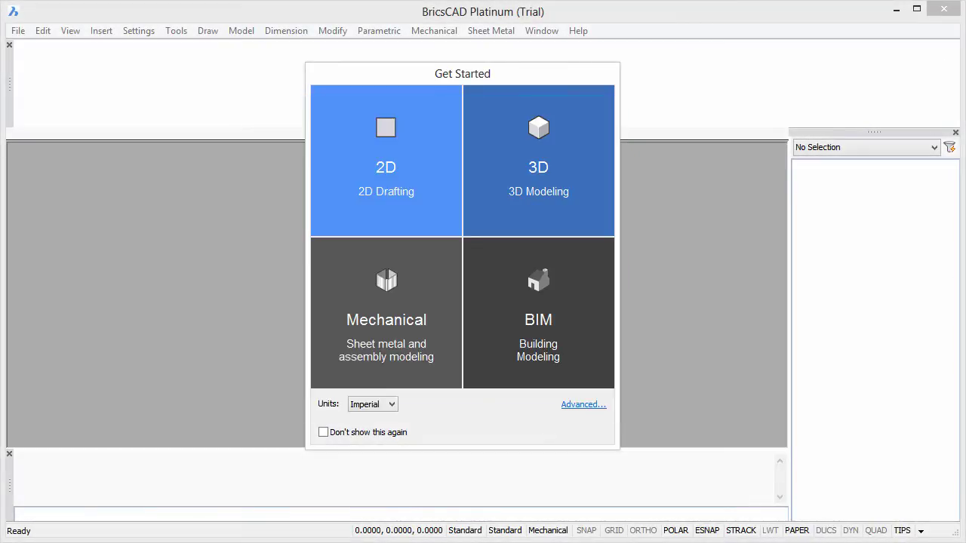
pyautogui.click(406, 297)
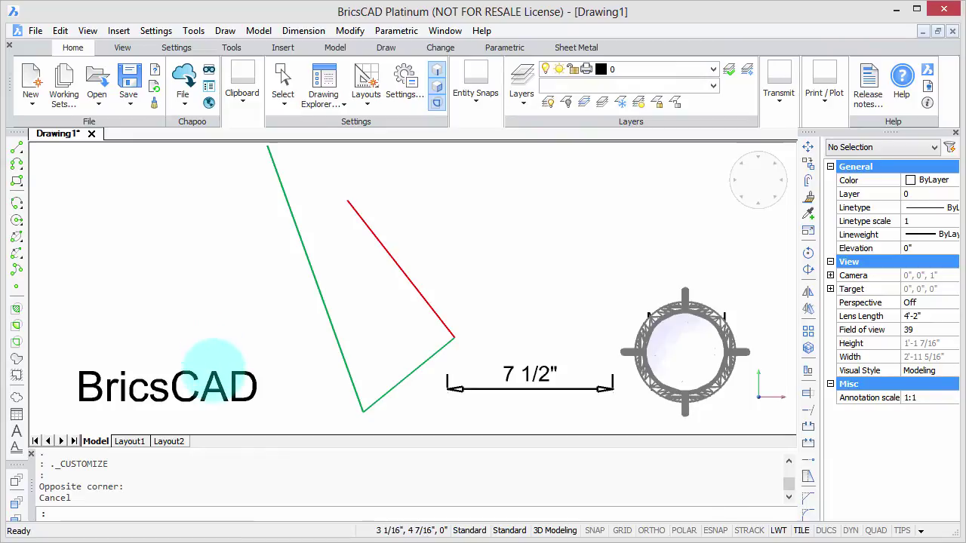
# - Examine the context menu commands offered for the selected BricsCAD text, and dismiss the menu
pyautogui.click(214, 371)
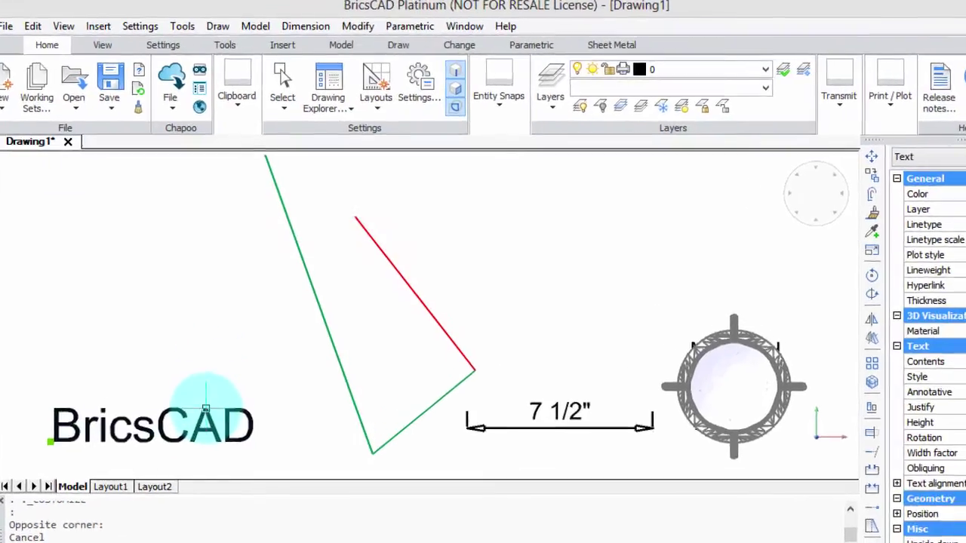
pyautogui.rightClick(205, 407)
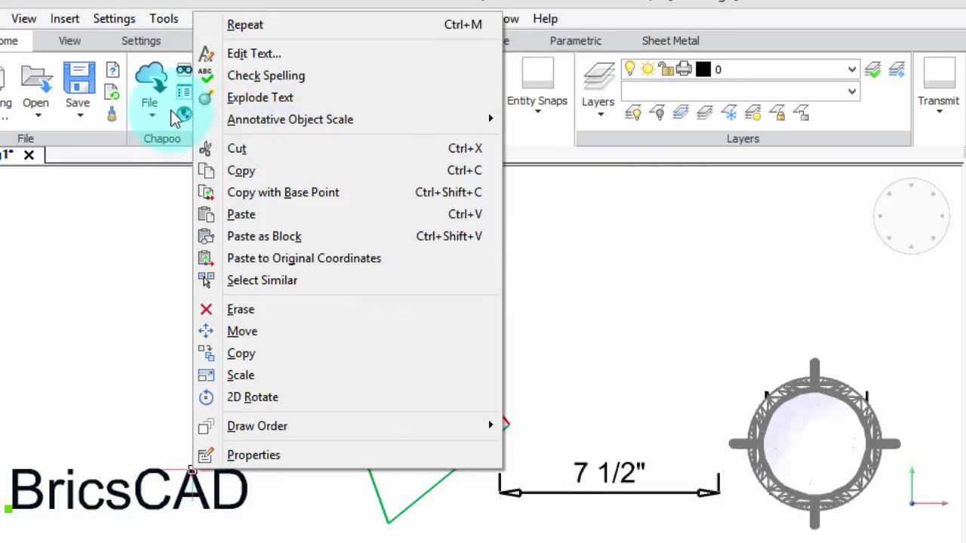
pyautogui.click(170, 111)
# - Examine the context menu commands offered for the 7 1/2" dimension, including the draw order options, and dismiss the menu
pyautogui.click(594, 494)
pyautogui.rightClick(594, 494)
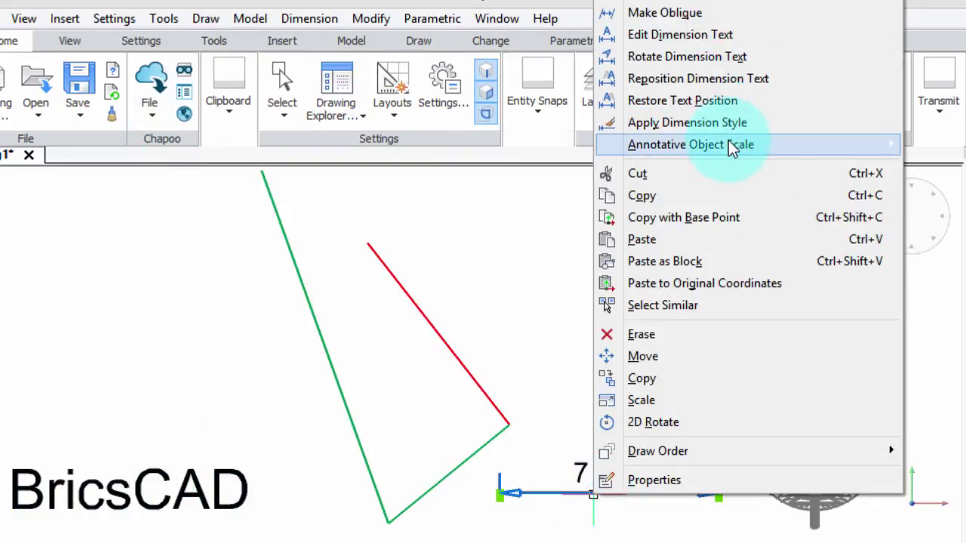
pyautogui.moveTo(728, 140)
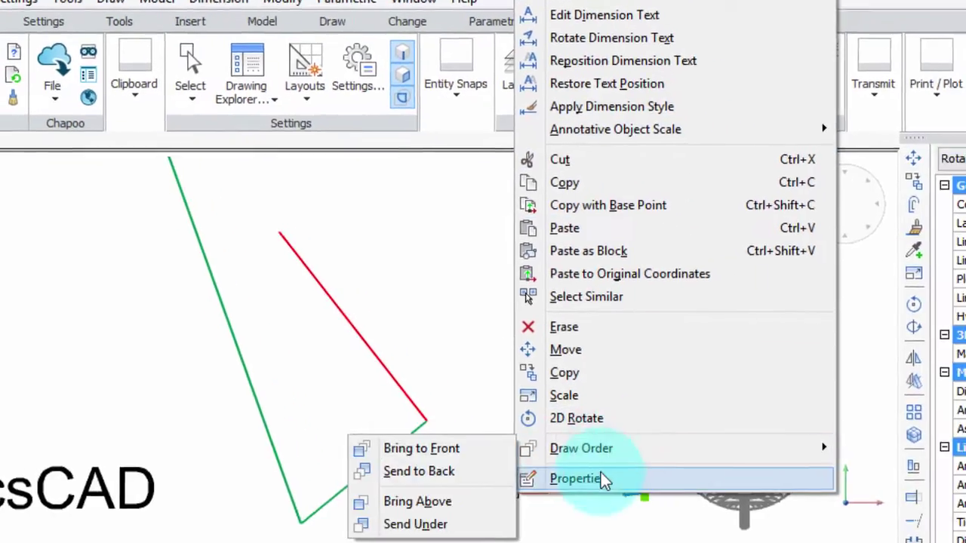
pyautogui.press('Escape')
# - Examine the context menu commands for the round block reference and the grip-editing options at its center grip
pyautogui.click(673, 506)
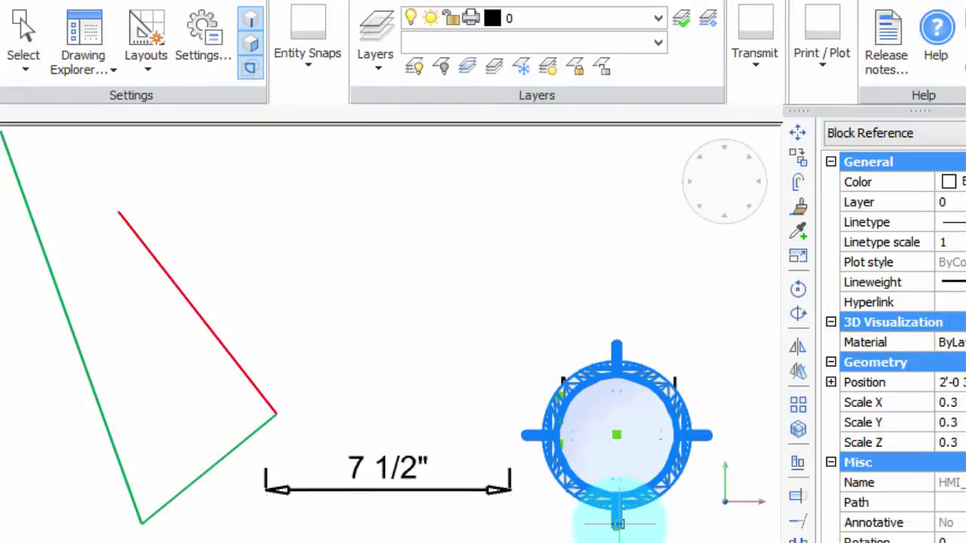
pyautogui.rightClick(589, 431)
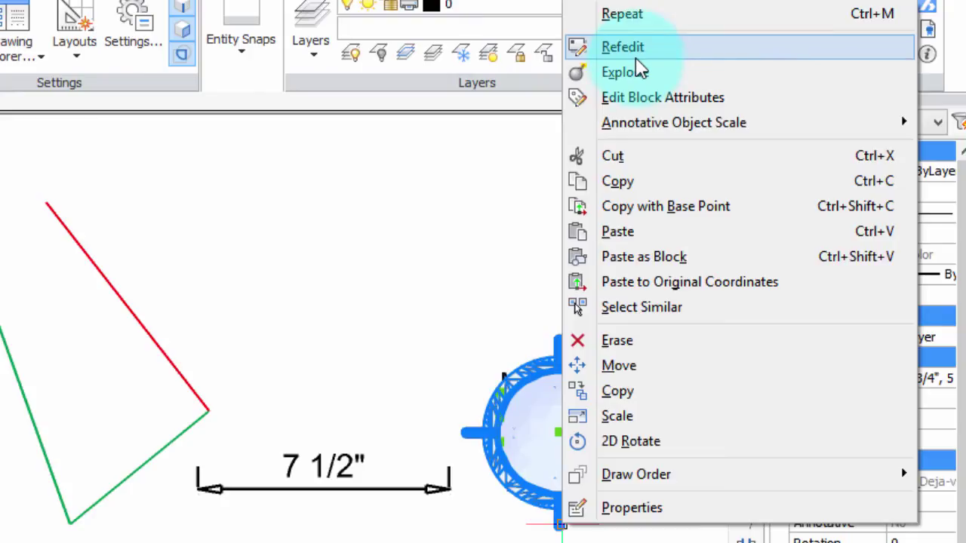
pyautogui.click(611, 231)
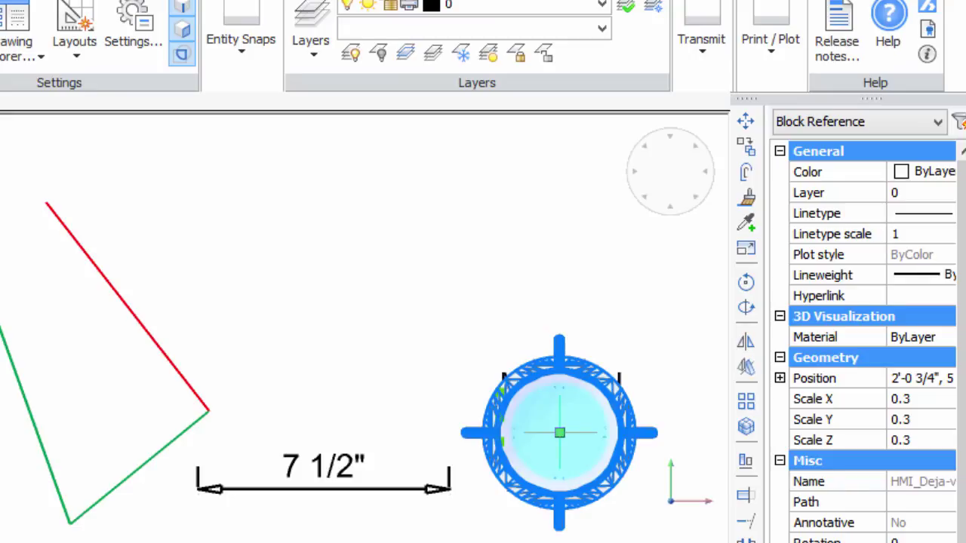
pyautogui.click(559, 432)
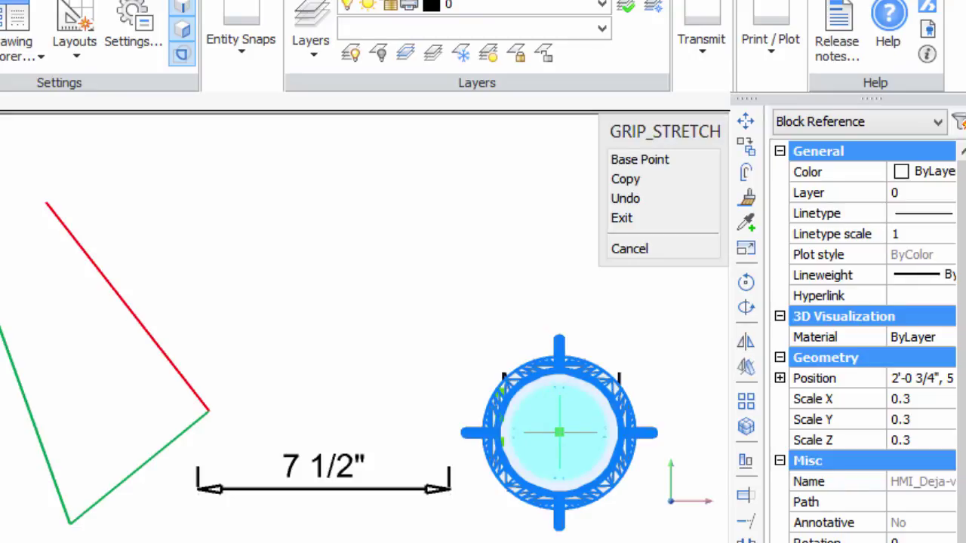
pyautogui.rightClick(562, 430)
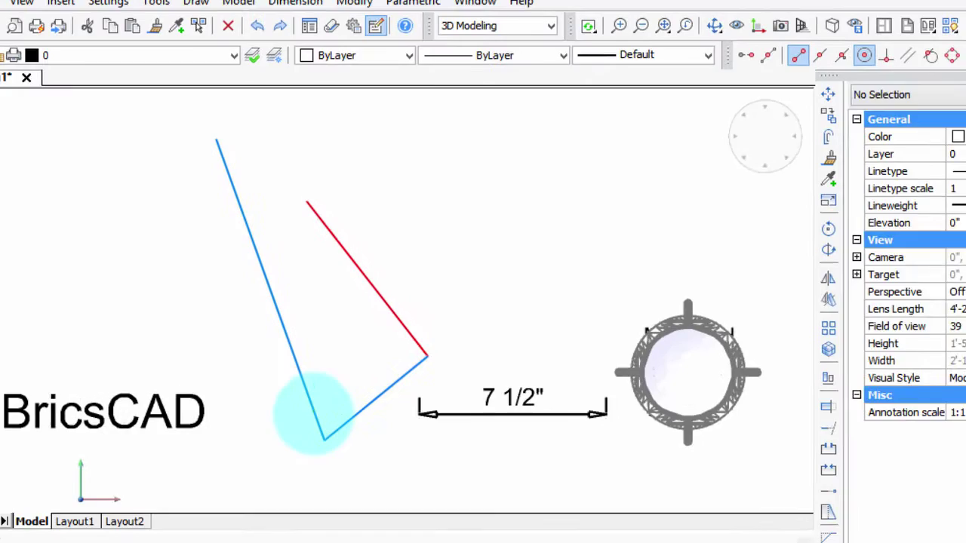
# - Examine the context menu commands offered for the green polyline, and dismiss the menu
pyautogui.click(315, 415)
pyautogui.rightClick(314, 415)
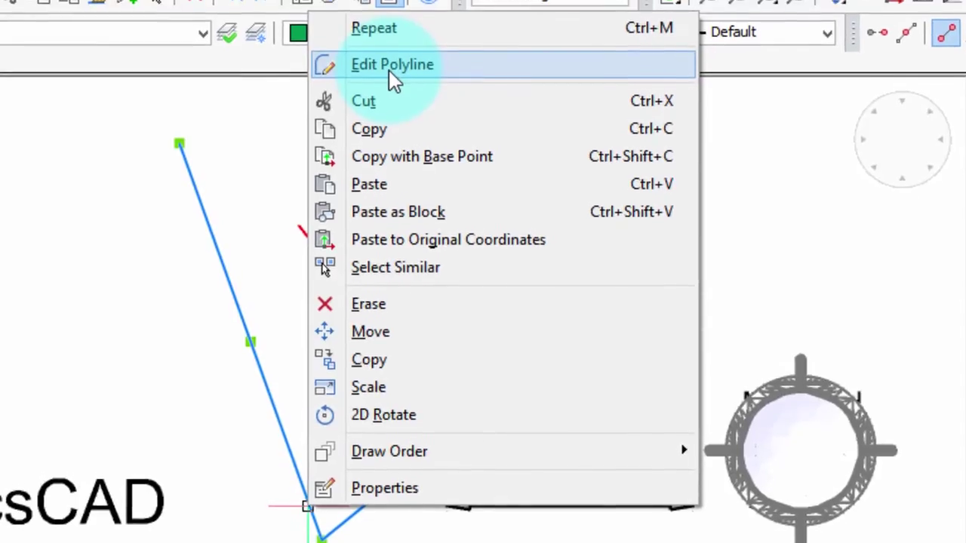
pyautogui.click(393, 115)
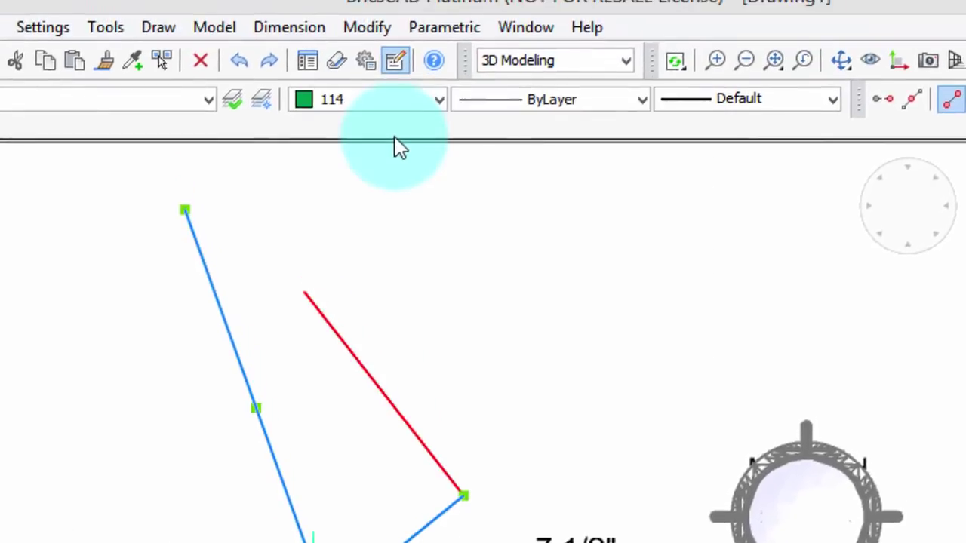
# - Open the Customize dialog, collapse the main menus and select the context menus group
pyautogui.rightClick(388, 95)
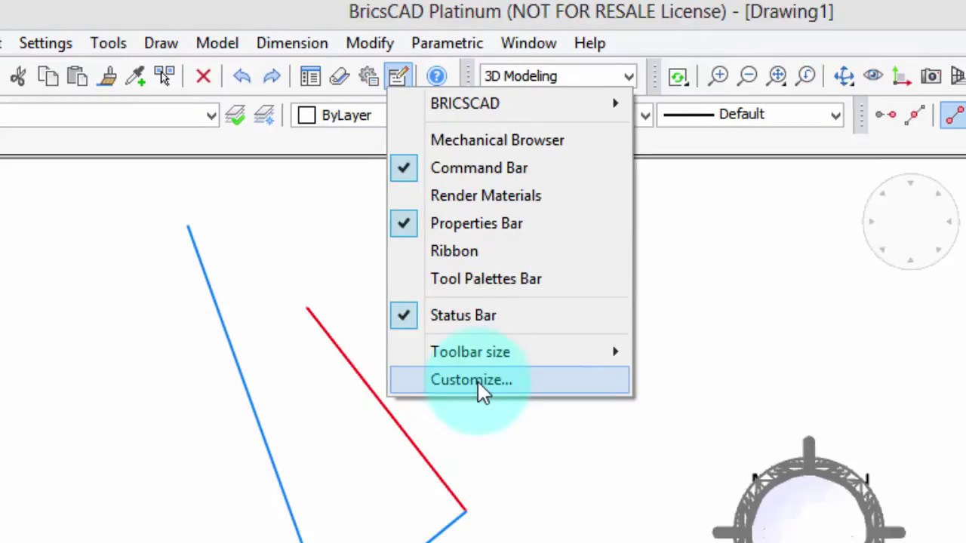
pyautogui.click(483, 319)
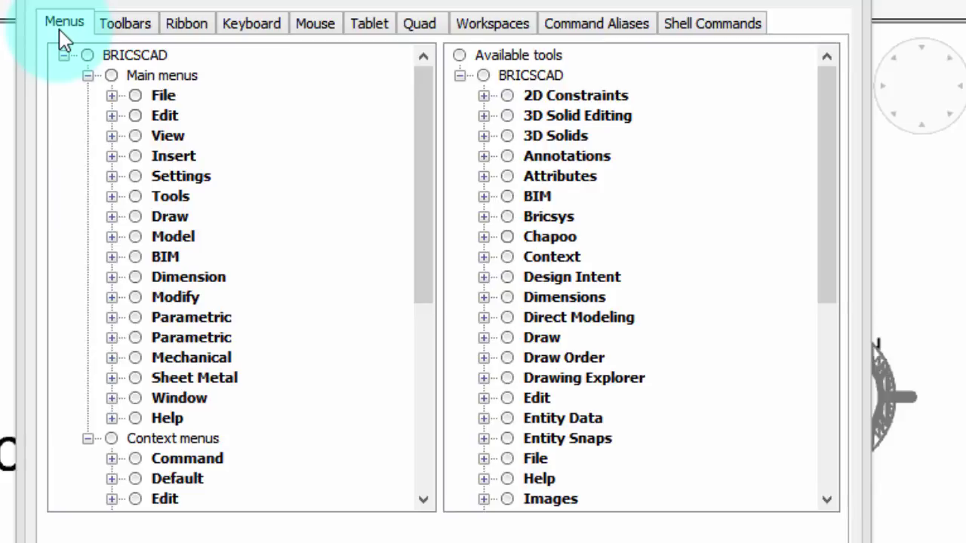
pyautogui.click(87, 75)
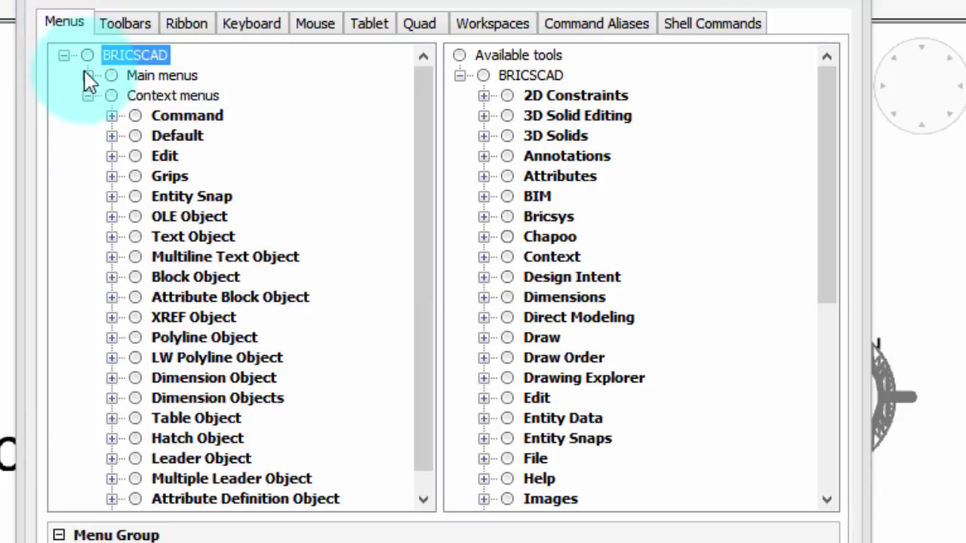
pyautogui.click(173, 96)
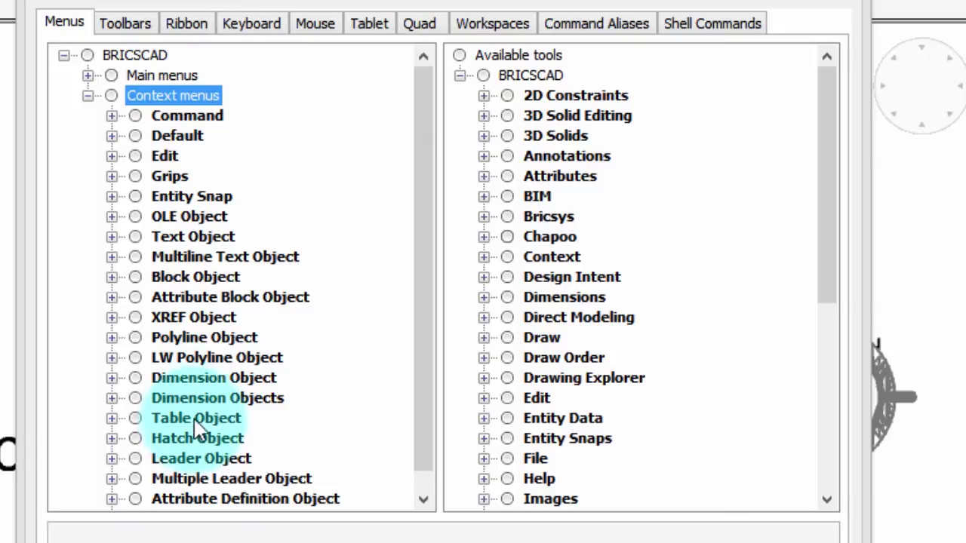
# - Expand the Text Object, Block Object and LW Polyline Object context menus to review their commands
pyautogui.click(112, 237)
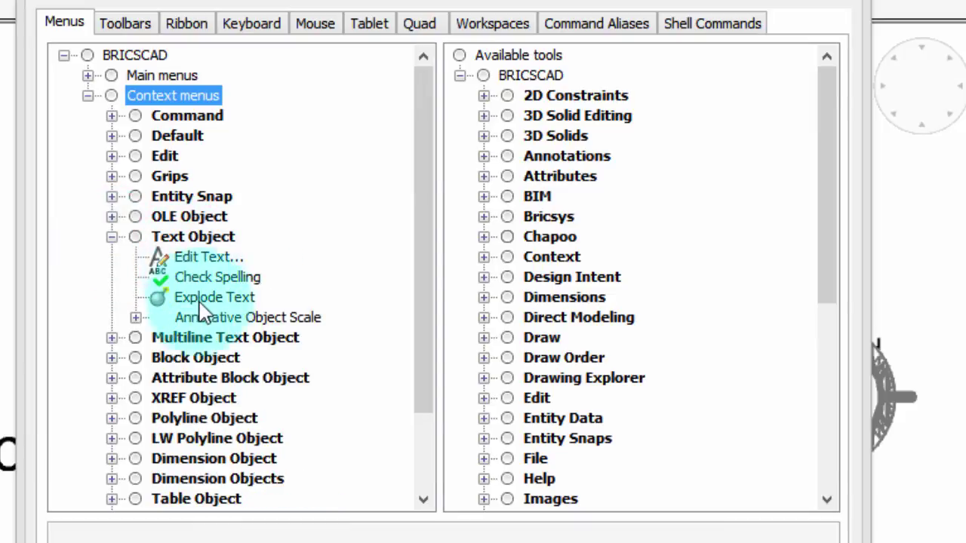
pyautogui.click(113, 358)
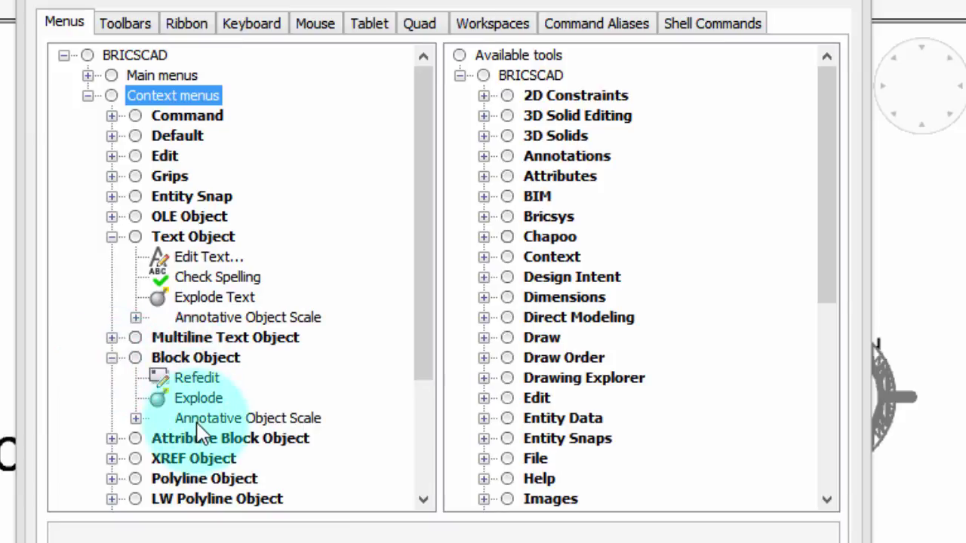
pyautogui.scroll(-2, 198, 427)
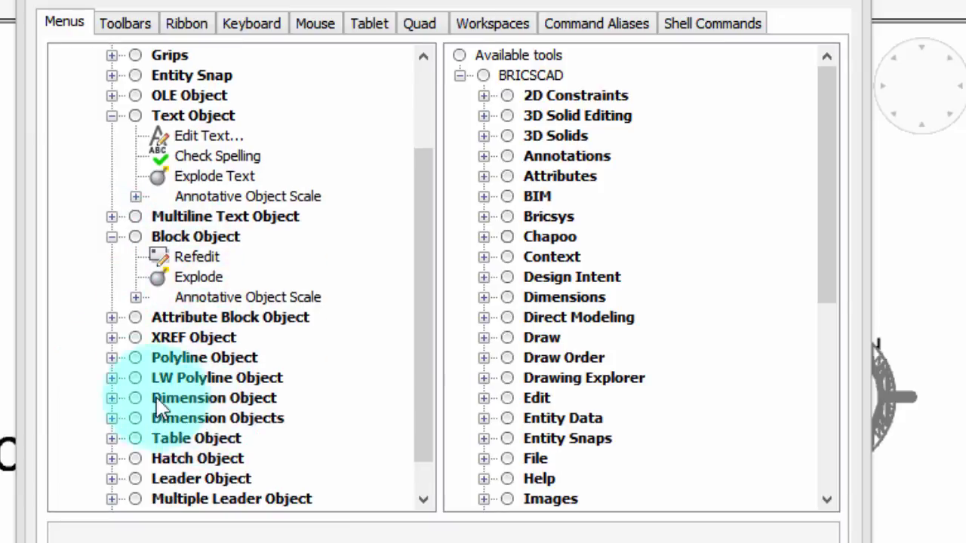
pyautogui.click(112, 378)
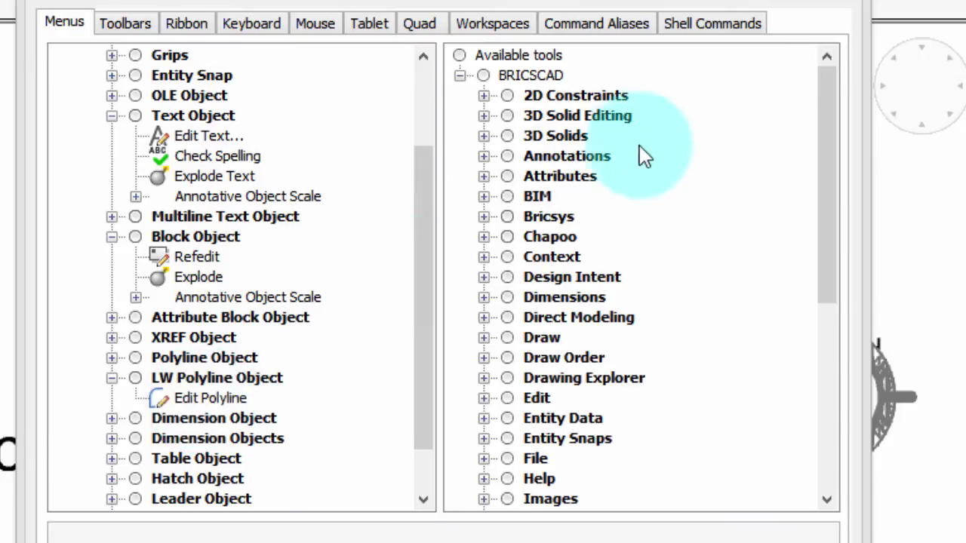
# - Add the Join tool from the available Modify tools to the LW Polyline Object context menu, above Edit Polyline
pyautogui.click(649, 57)
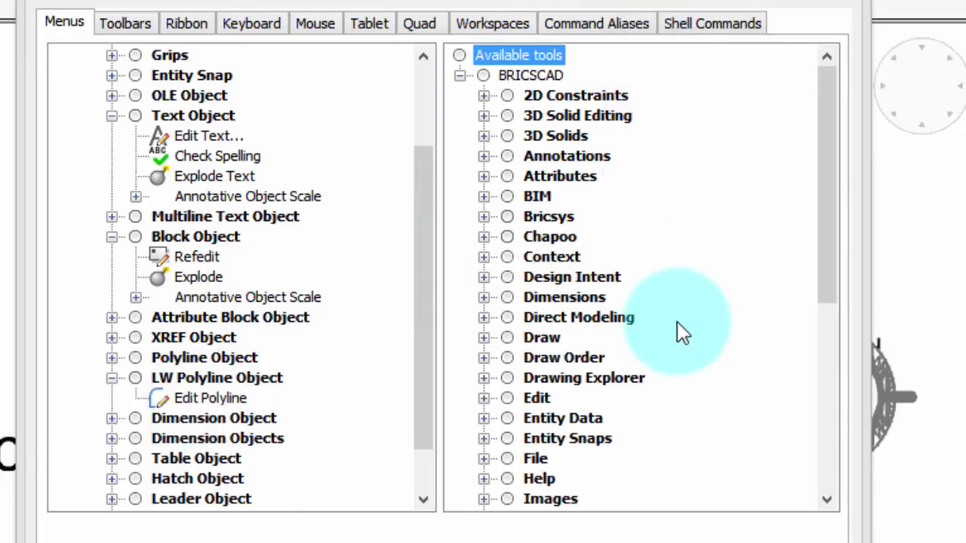
pyautogui.scroll(-1, 585, 253)
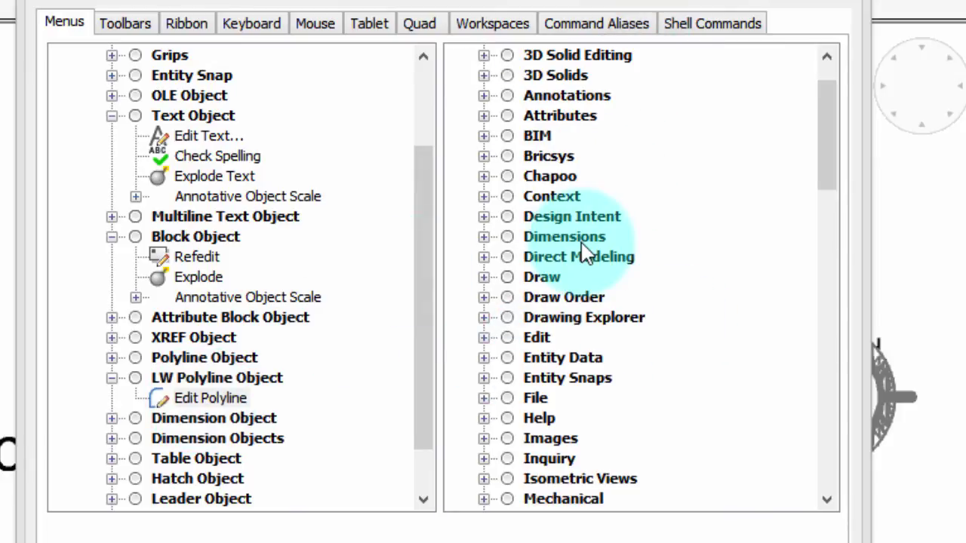
pyautogui.scroll(-2, 585, 253)
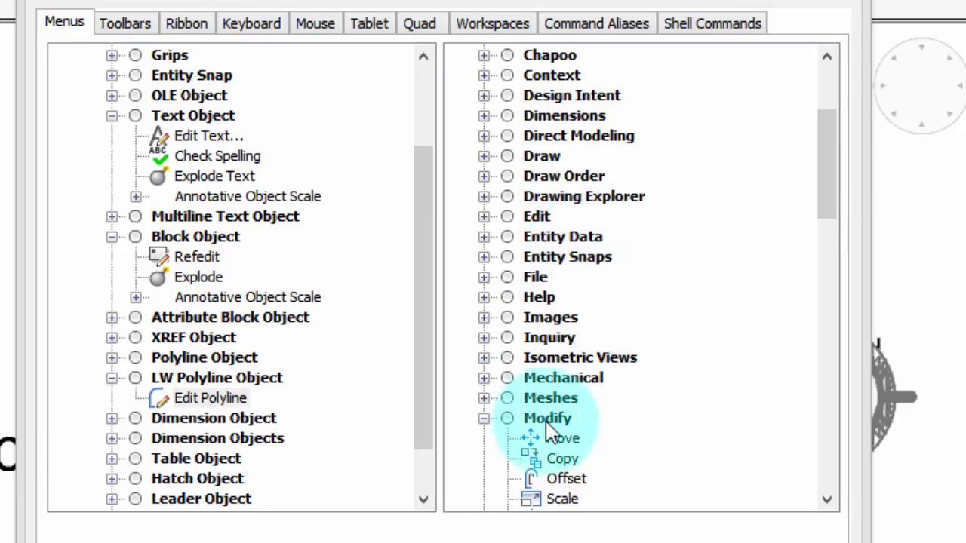
pyautogui.scroll(-4, 600, 434)
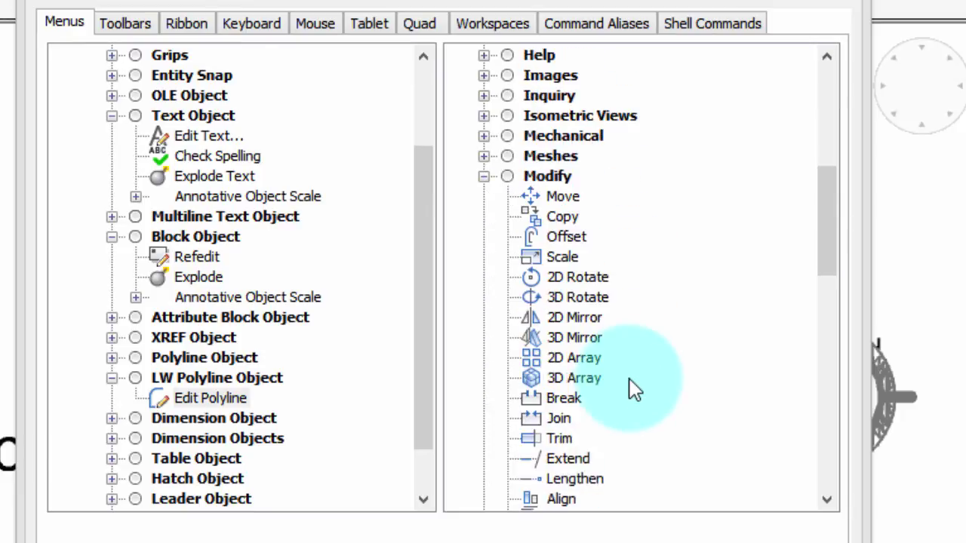
pyautogui.scroll(-1, 631, 389)
pyautogui.click(562, 364)
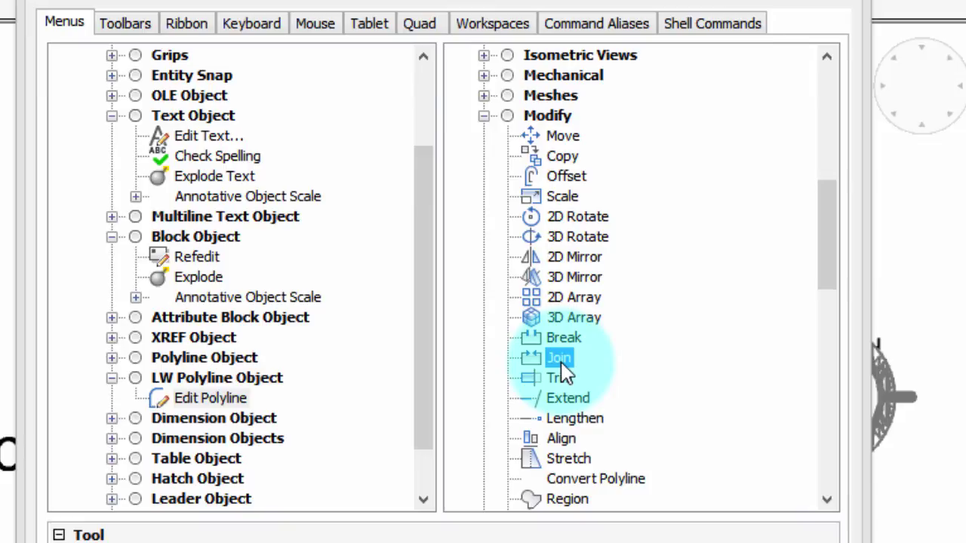
pyautogui.moveTo(563, 367); pyautogui.dragTo(268, 360)
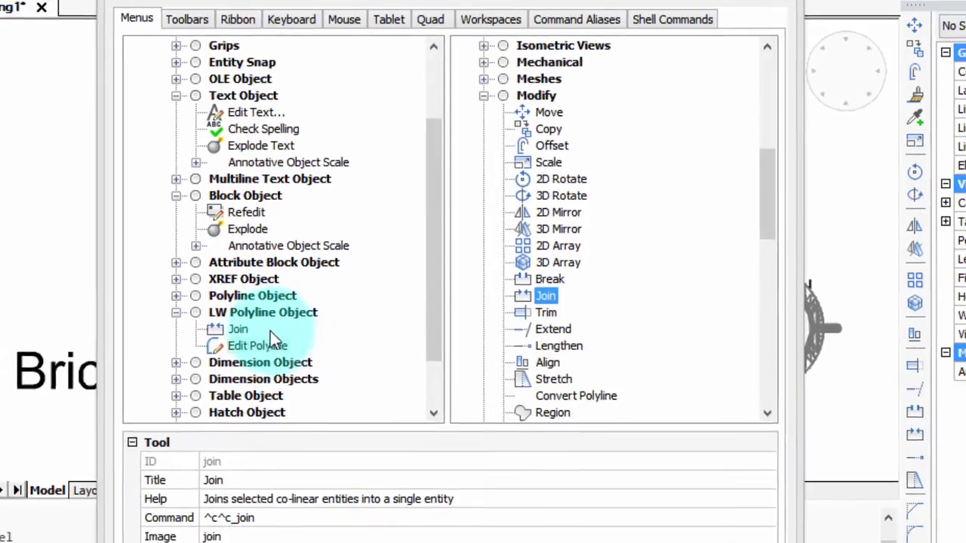
# - Check the definitions of the Edit Polyline and Join entries under LW Polyline Object, and save the menu customization
pyautogui.click(246, 367)
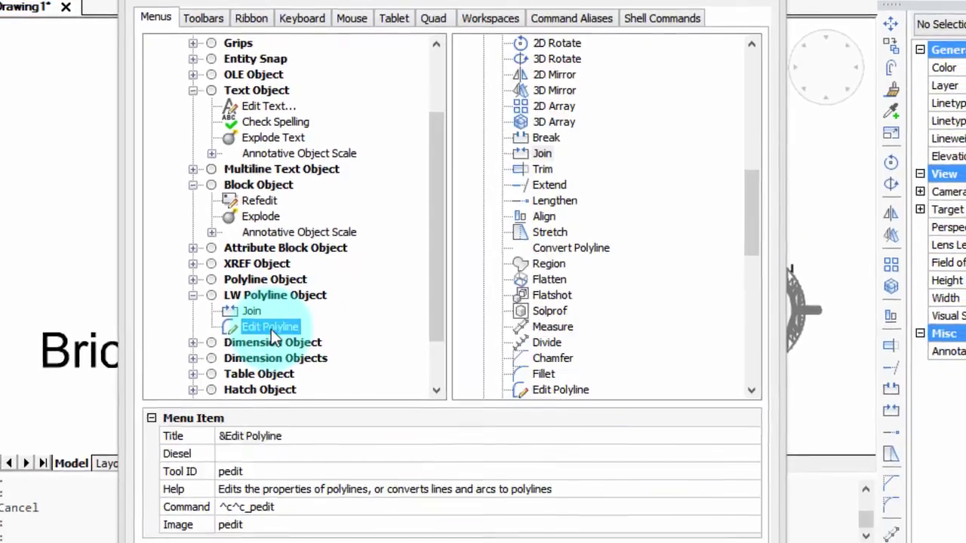
pyautogui.click(252, 311)
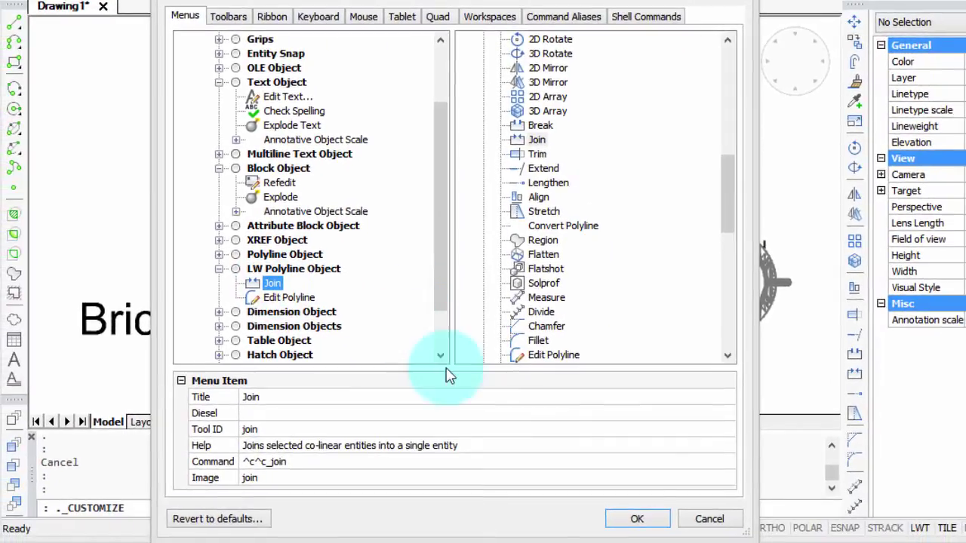
pyautogui.click(637, 520)
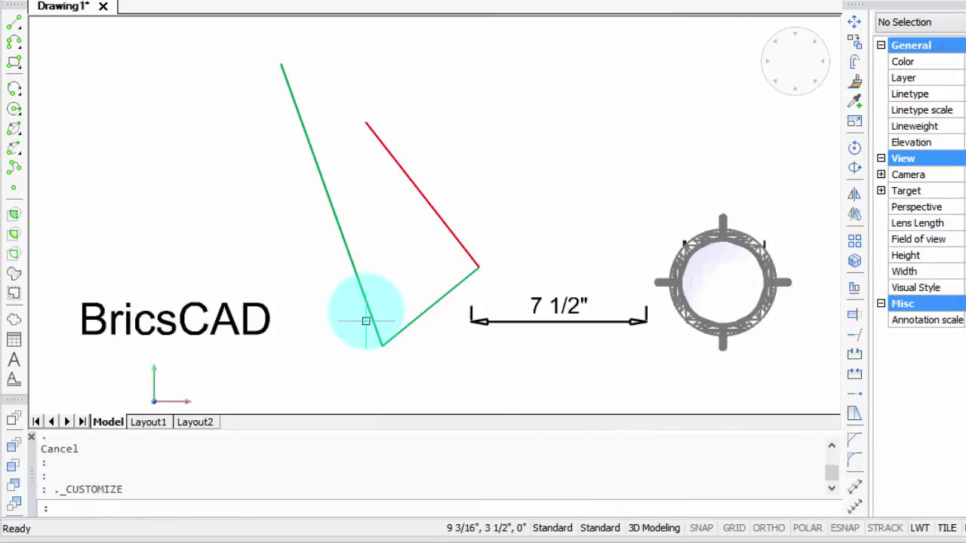
# - Try to join the green polyline with the adjoining red line using the Join command from its customized context menu
pyautogui.click(368, 304)
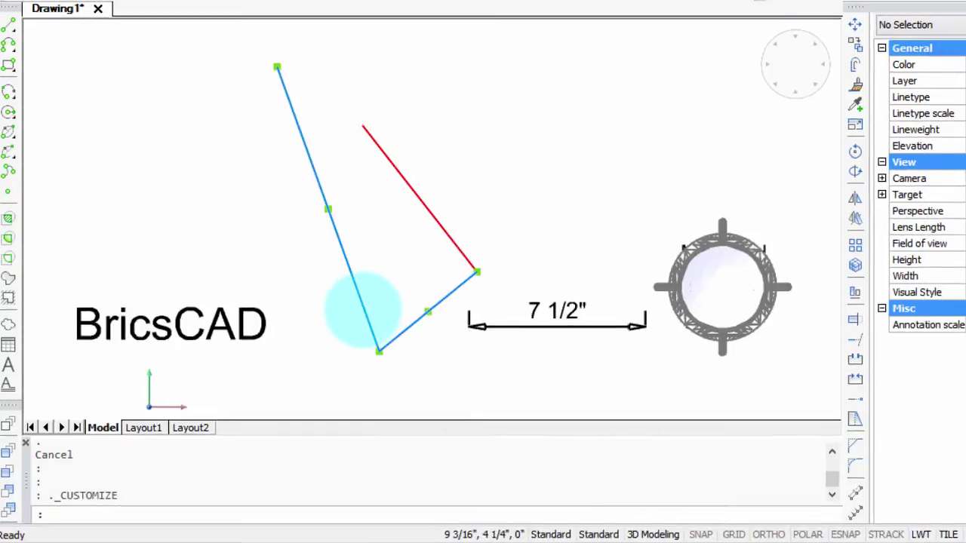
pyautogui.rightClick(363, 310)
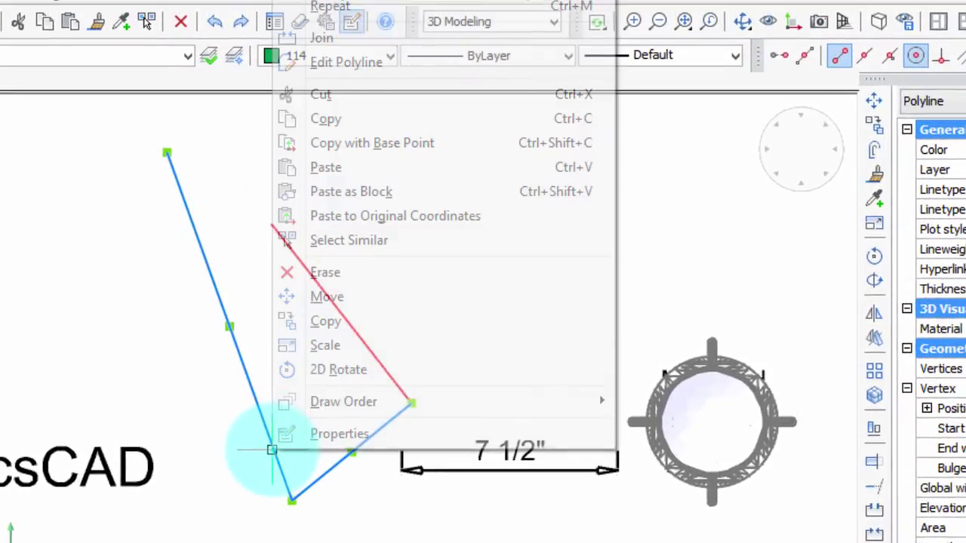
pyautogui.click(336, 43)
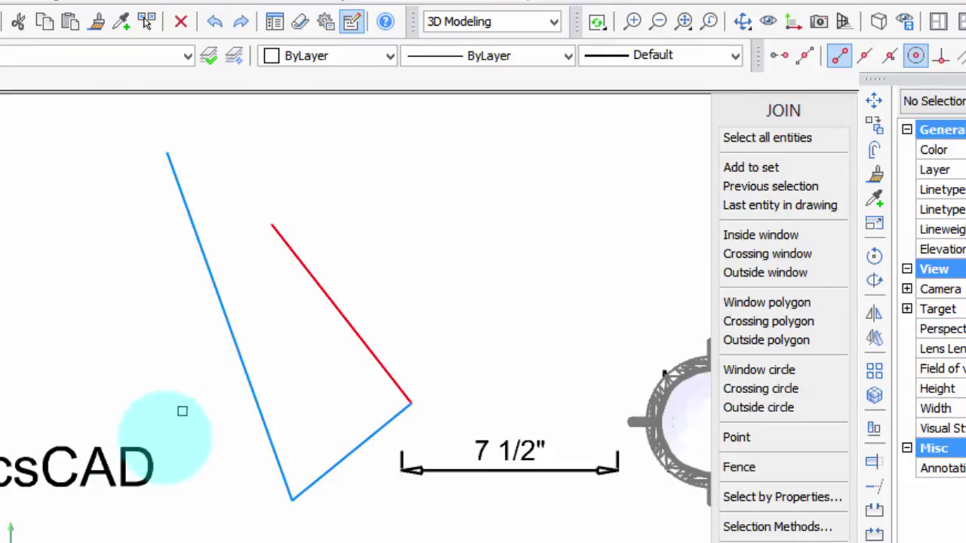
pyautogui.click(367, 349)
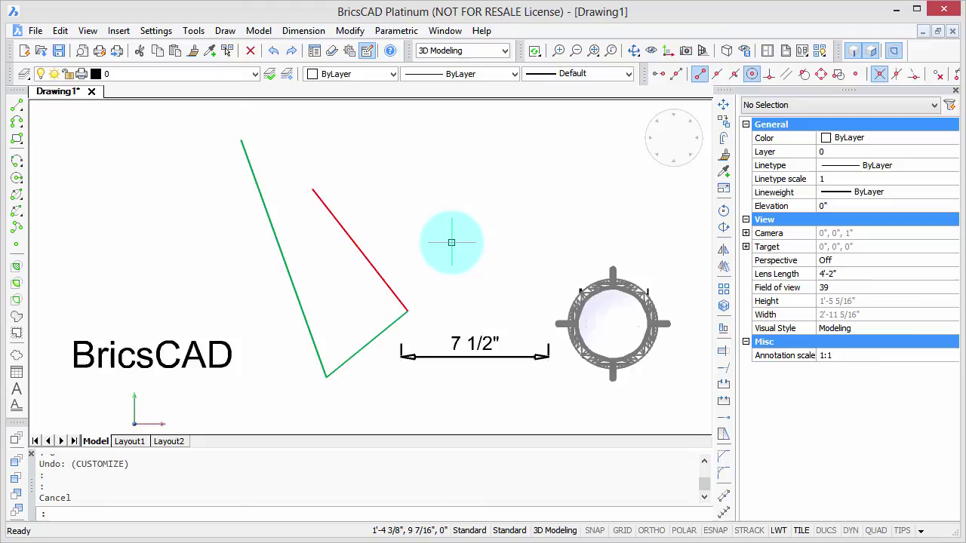
# - Select the 7 1/2" dimension together with the red line, examine the context menu for the mixed selection, and clear the selection
pyautogui.click(434, 356)
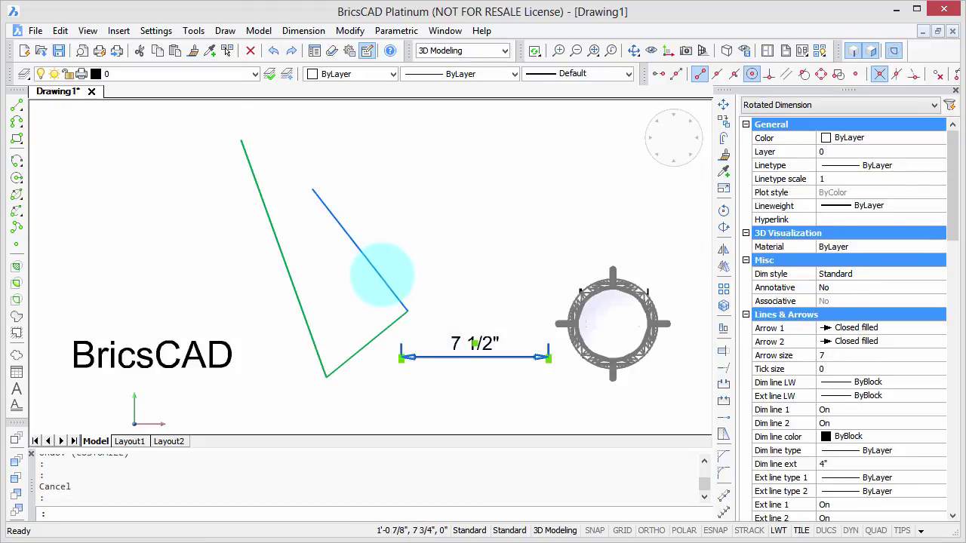
pyautogui.click(382, 276)
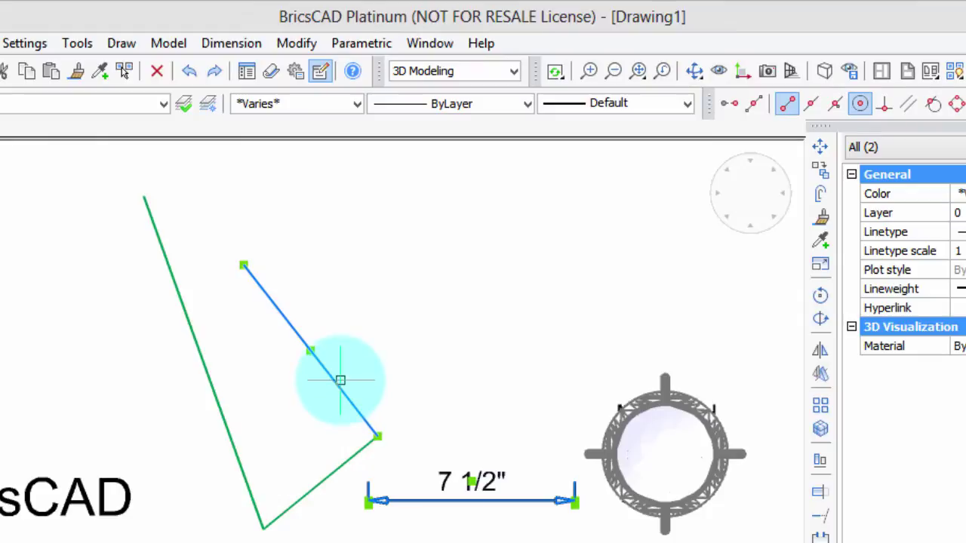
pyautogui.rightClick(339, 381)
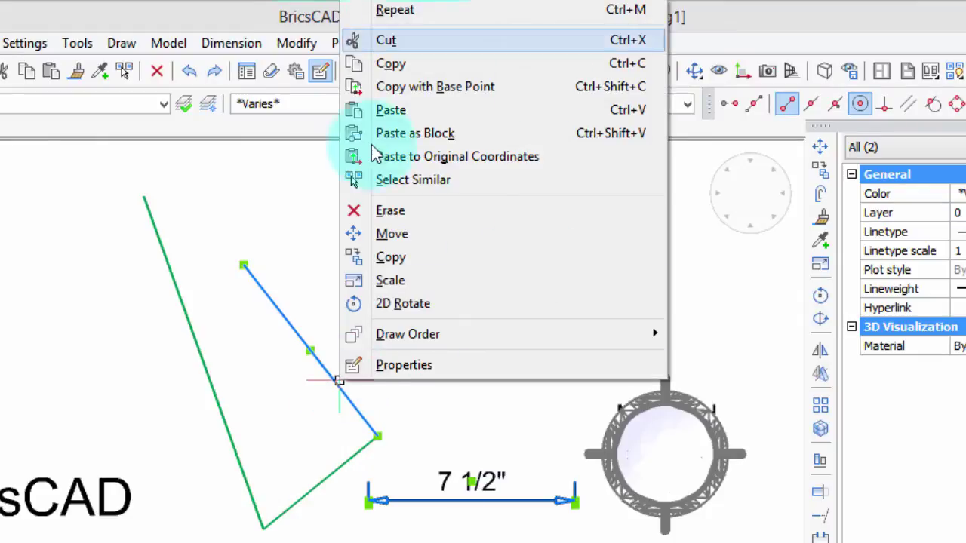
pyautogui.click(421, 238)
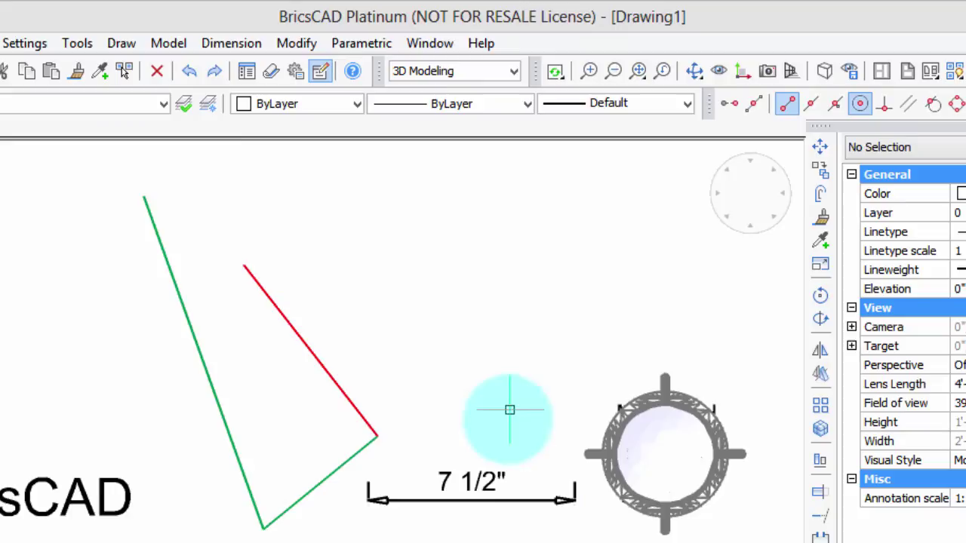
# - Examine the context menu of the 7 1/2" dimension on its own for dimension-specific commands, and dismiss it
pyautogui.click(518, 500)
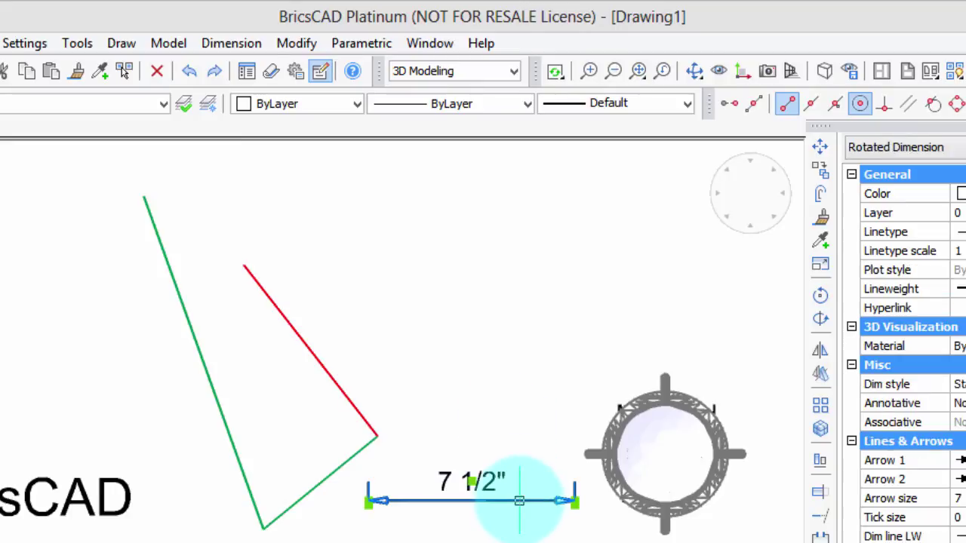
pyautogui.rightClick(518, 499)
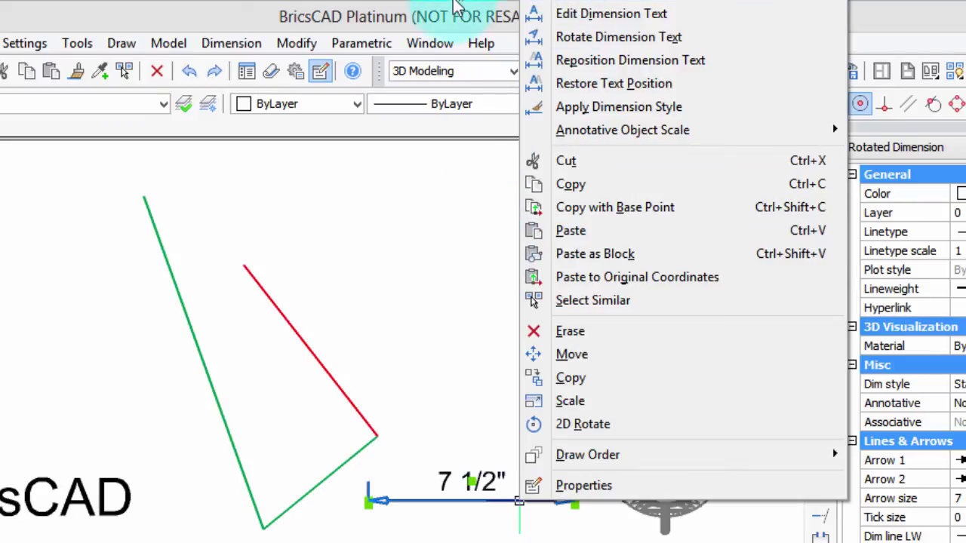
pyautogui.click(453, 15)
pyautogui.press('Escape')
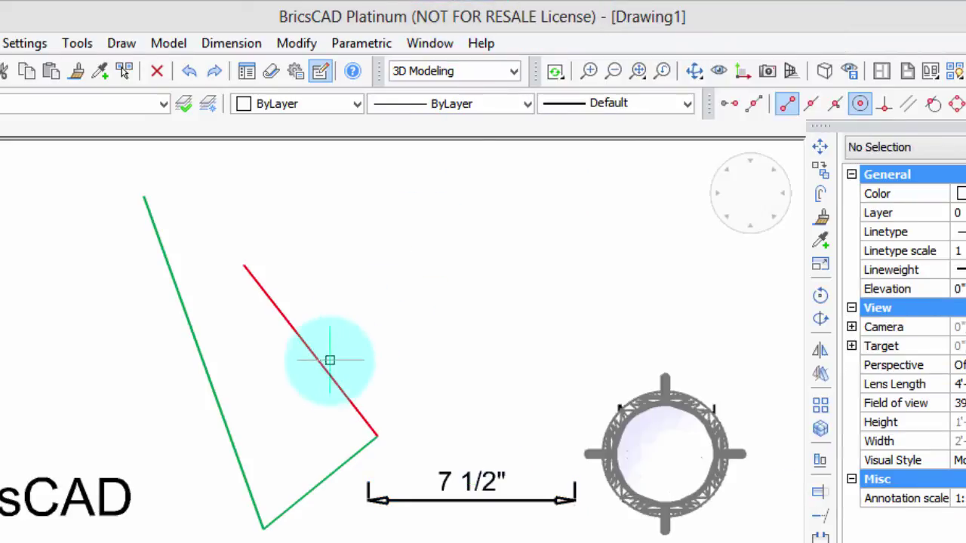
# - Examine the context menu of the red line on its own, and deselect the line
pyautogui.click(330, 369)
pyautogui.rightClick(330, 370)
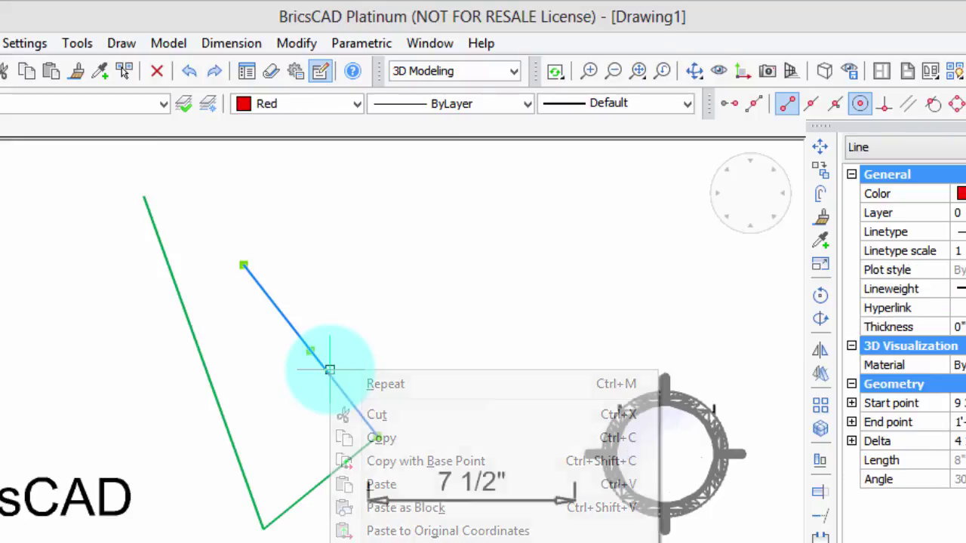
pyautogui.click(406, 386)
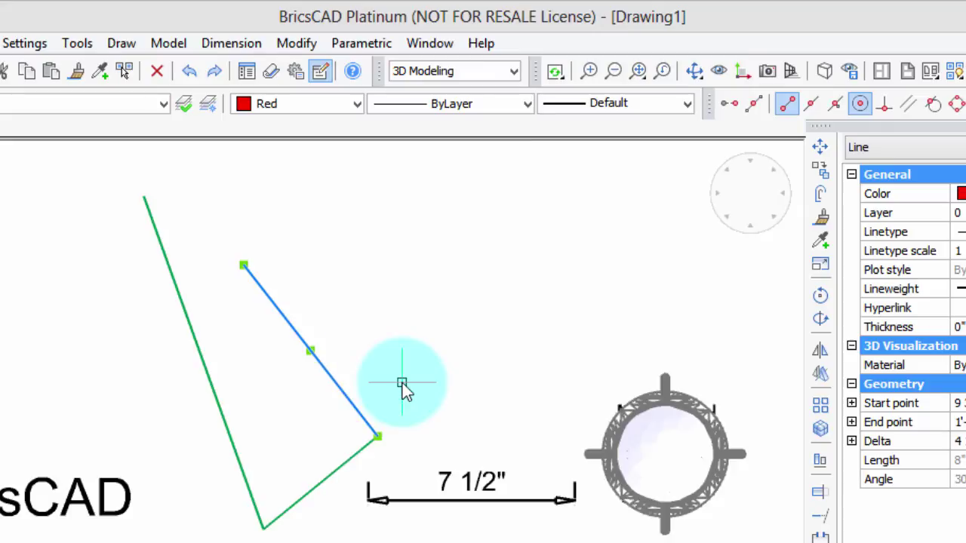
pyautogui.press('Escape')
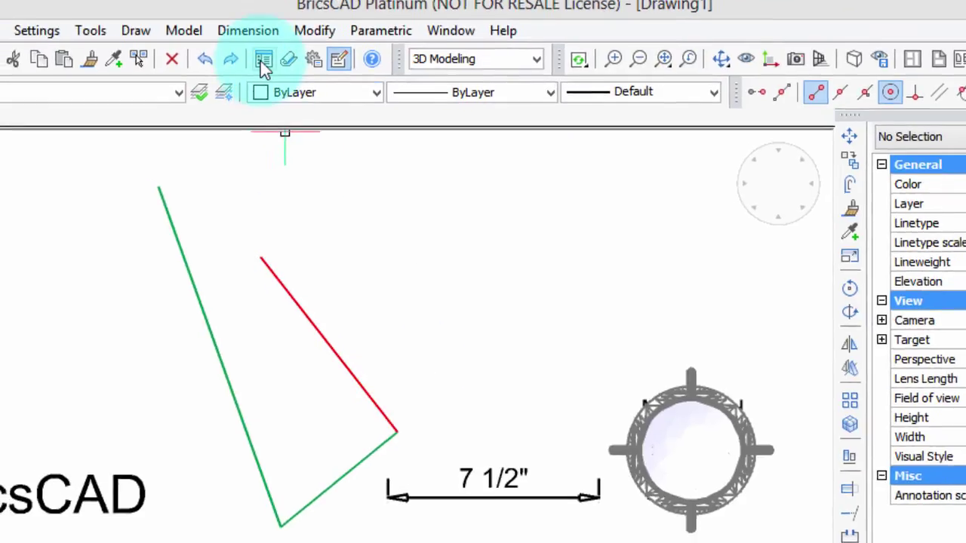
# - Open the menu customization, collapse the main menus, and review the list of object types under Context menus
pyautogui.rightClick(246, 72)
pyautogui.click(382, 303)
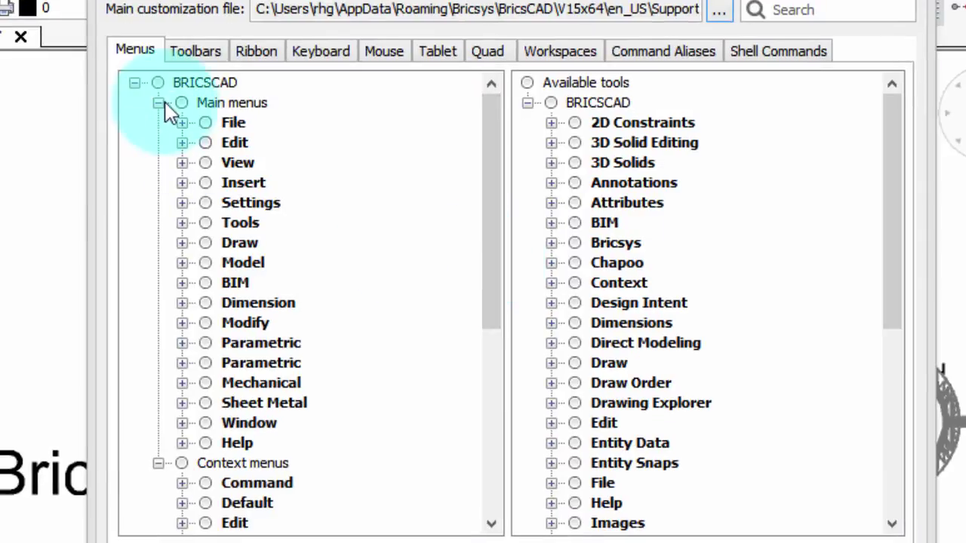
pyautogui.click(151, 109)
pyautogui.click(235, 122)
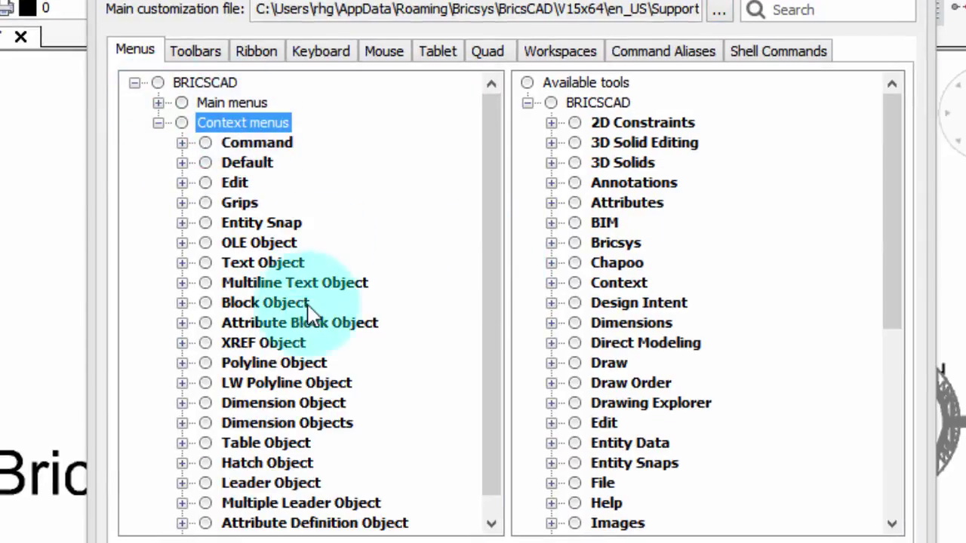
pyautogui.click(492, 524)
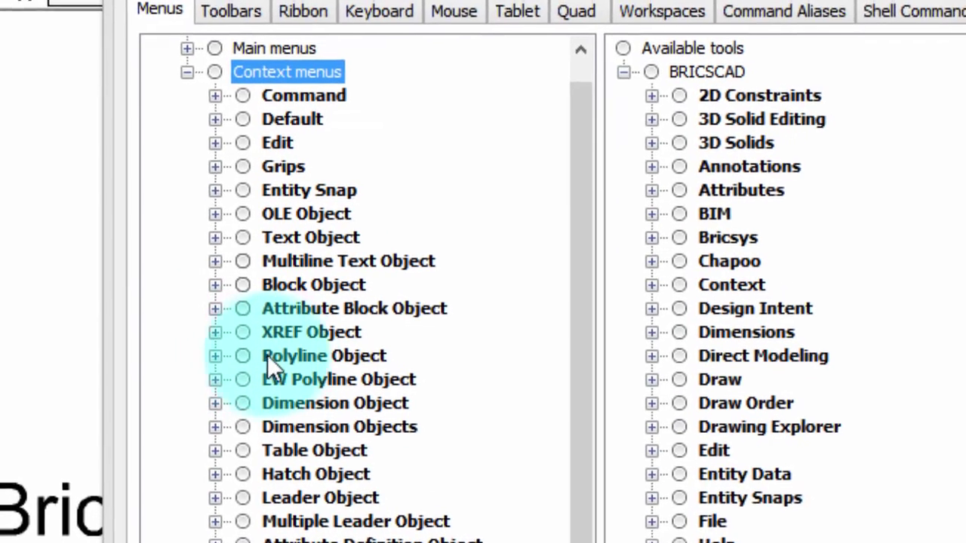
# - Point out the separate Polyline Object and LW Polyline Object entries among the context menus
pyautogui.click(282, 357)
pyautogui.click(280, 377)
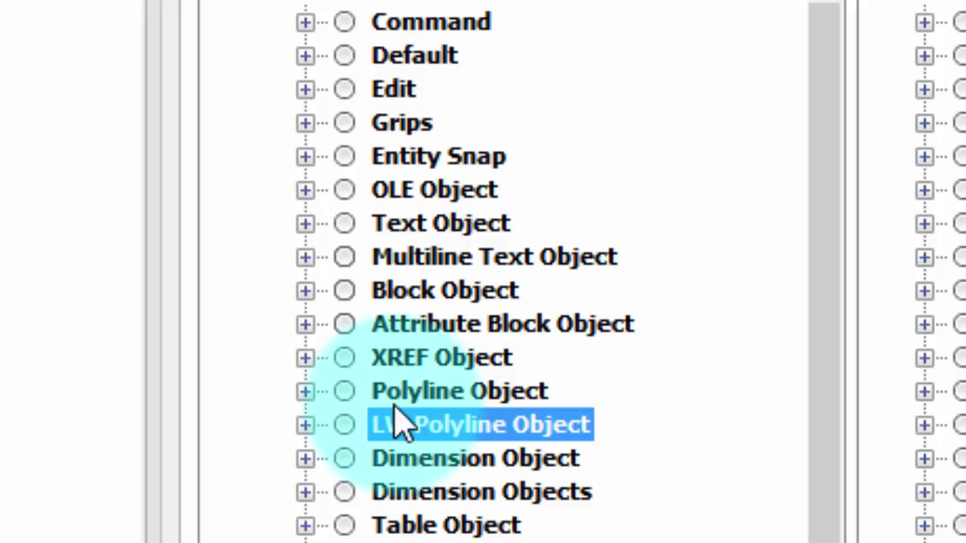
pyautogui.click(393, 406)
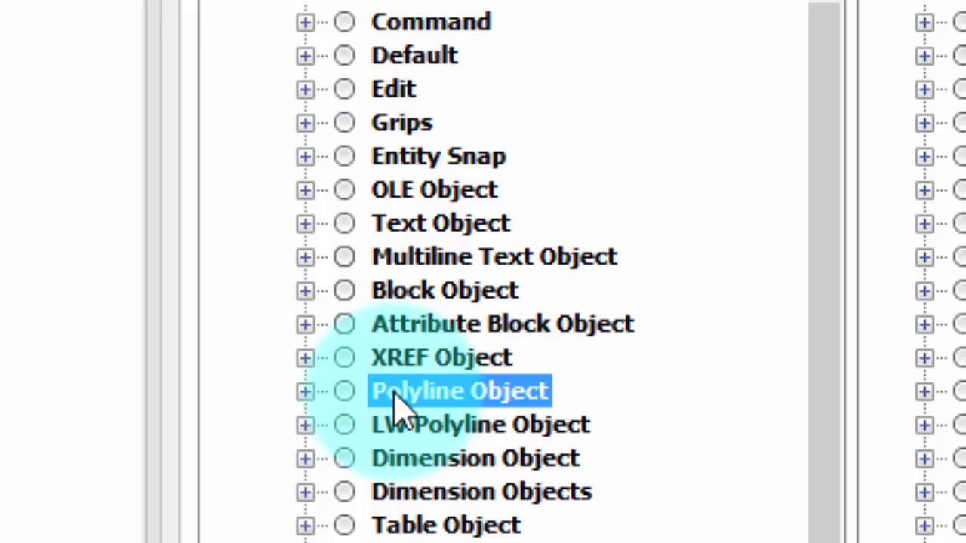